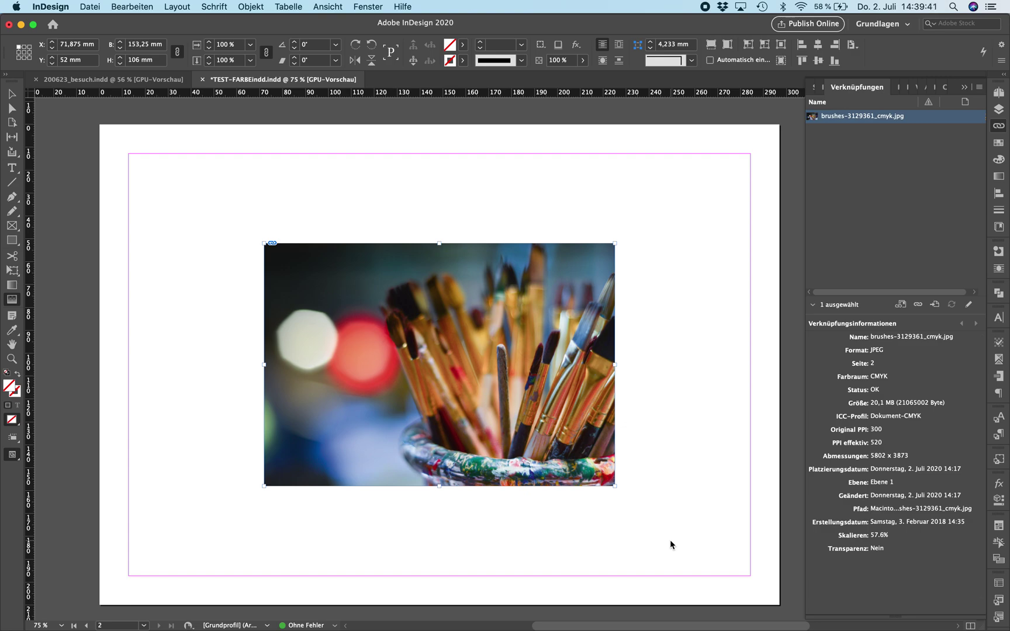
Start exporting the document as Adobe PDF (Druck), choosing to replace the existing TEST-FARBEinddX3.pdf.
left_click(90, 6)
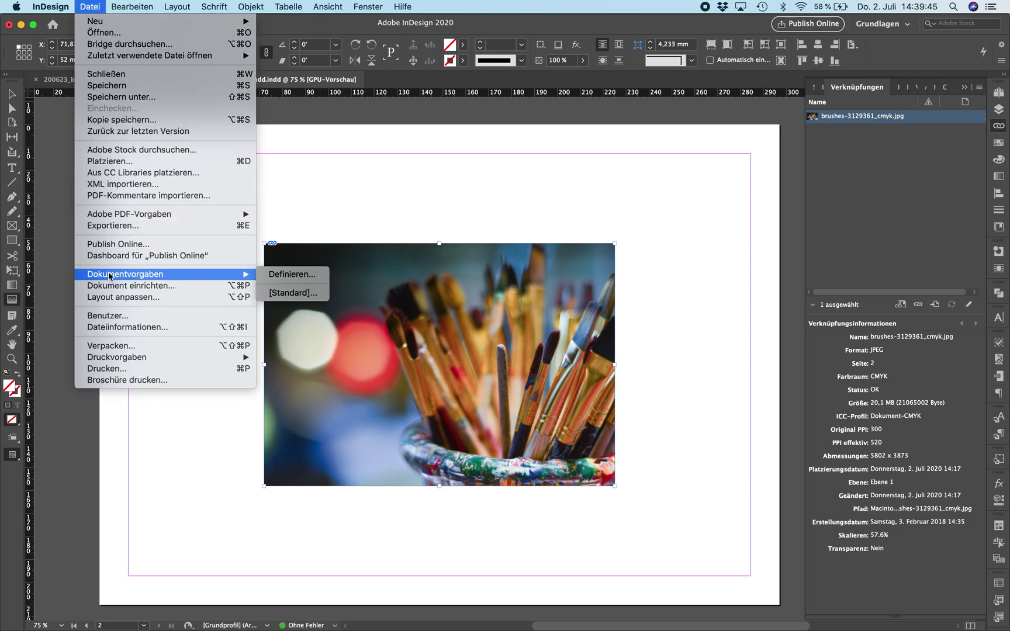
left_click(117, 226)
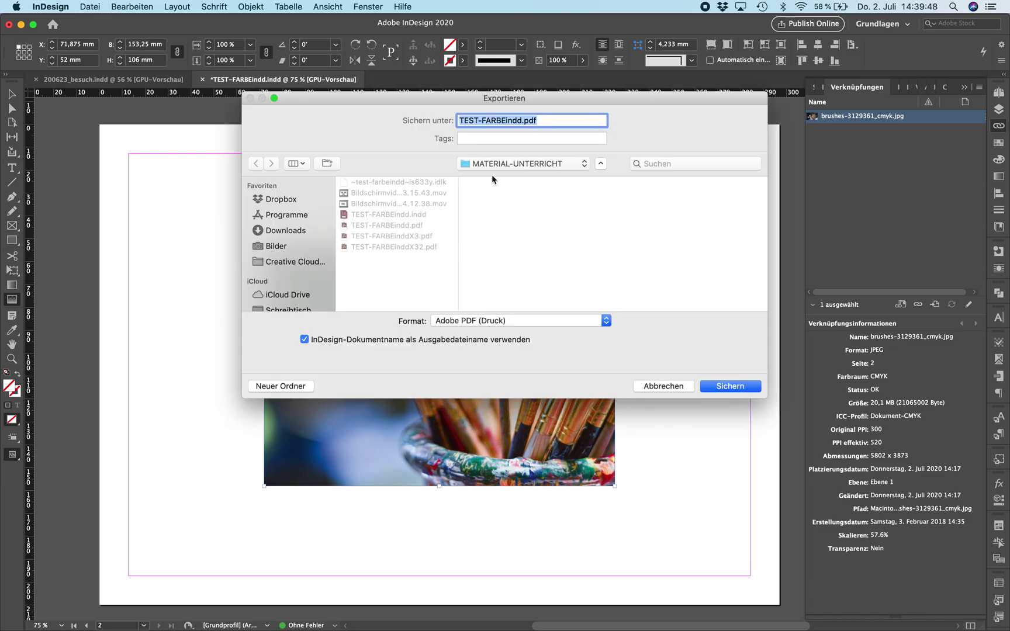
left_click(420, 235)
left_click(725, 386)
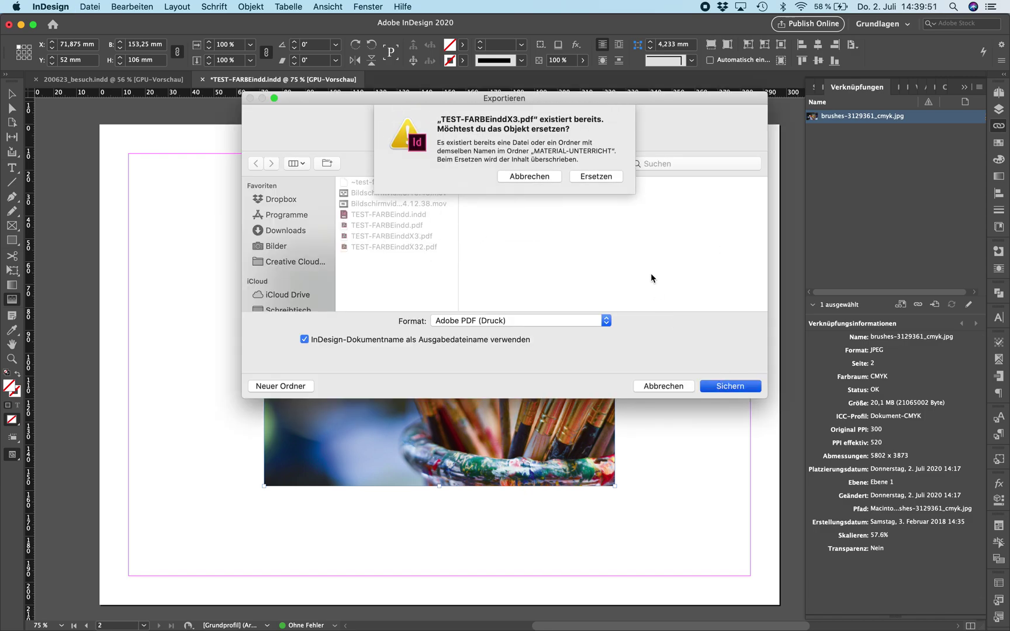
left_click(618, 178)
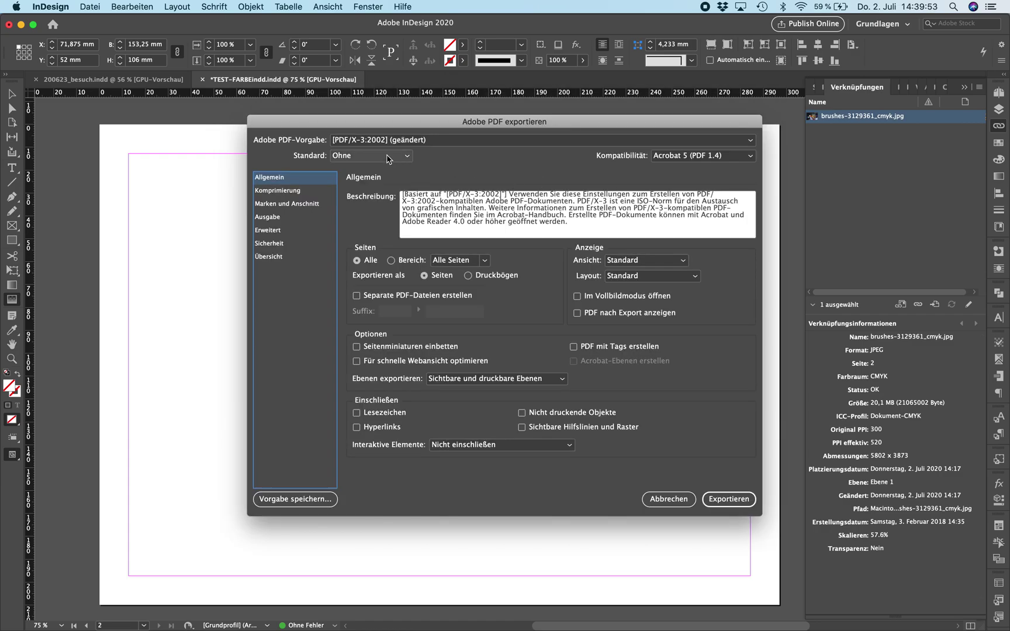
Choose the [PDF/X-3:2002] preset, review the output and marks-and-bleed settings, and export the PDF.
left_click(383, 145)
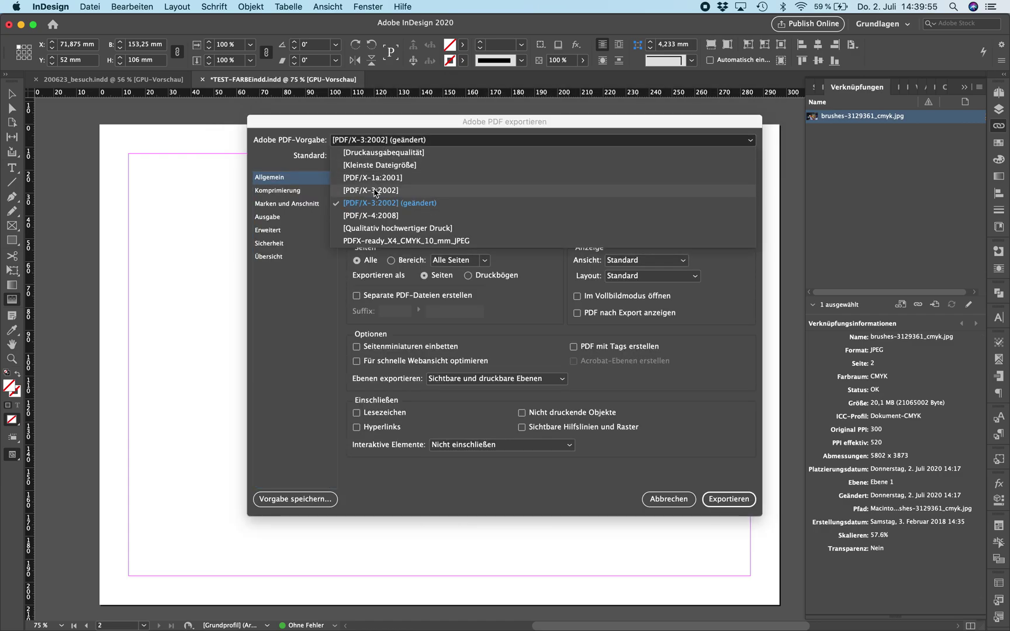
left_click(379, 184)
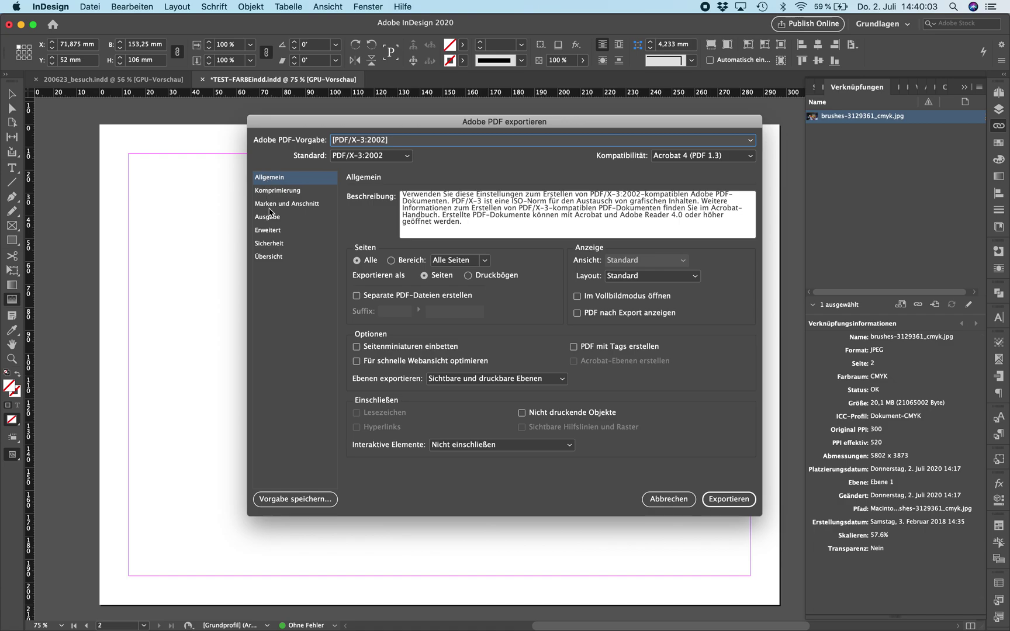
left_click(278, 220)
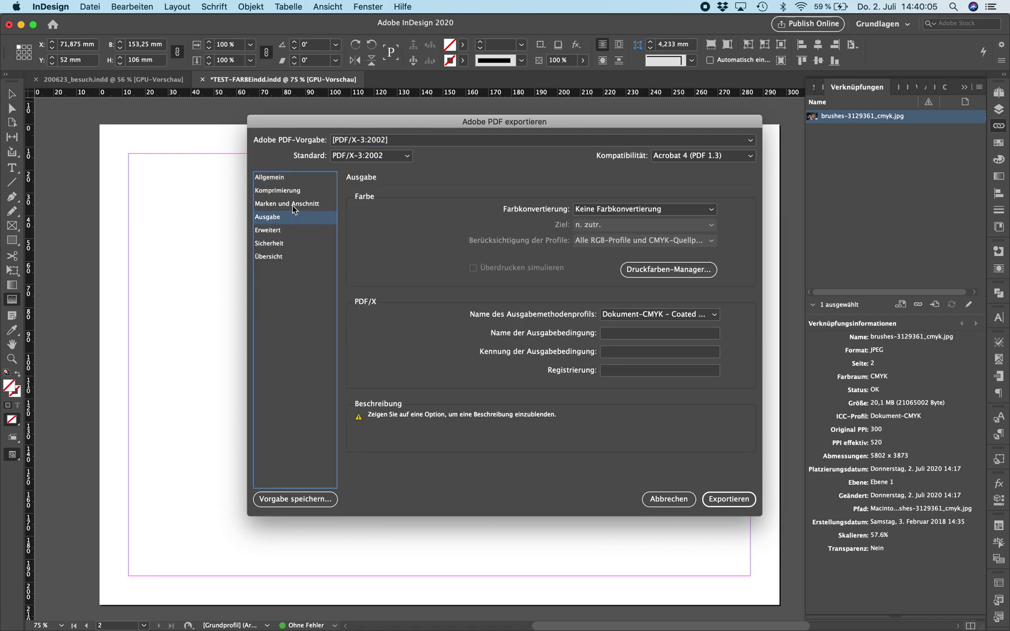
left_click(294, 207)
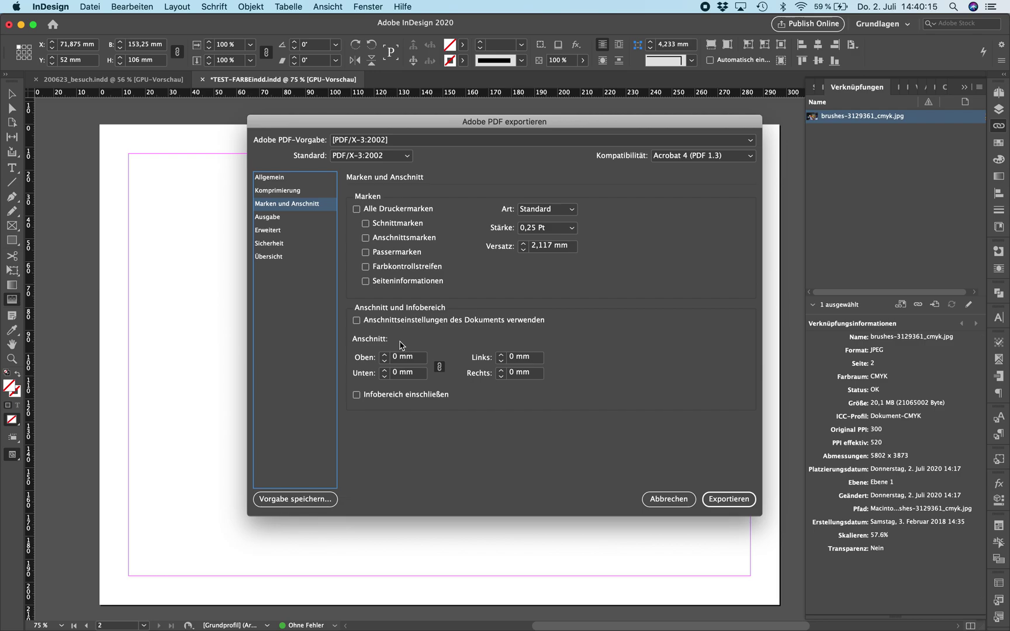
left_click(743, 500)
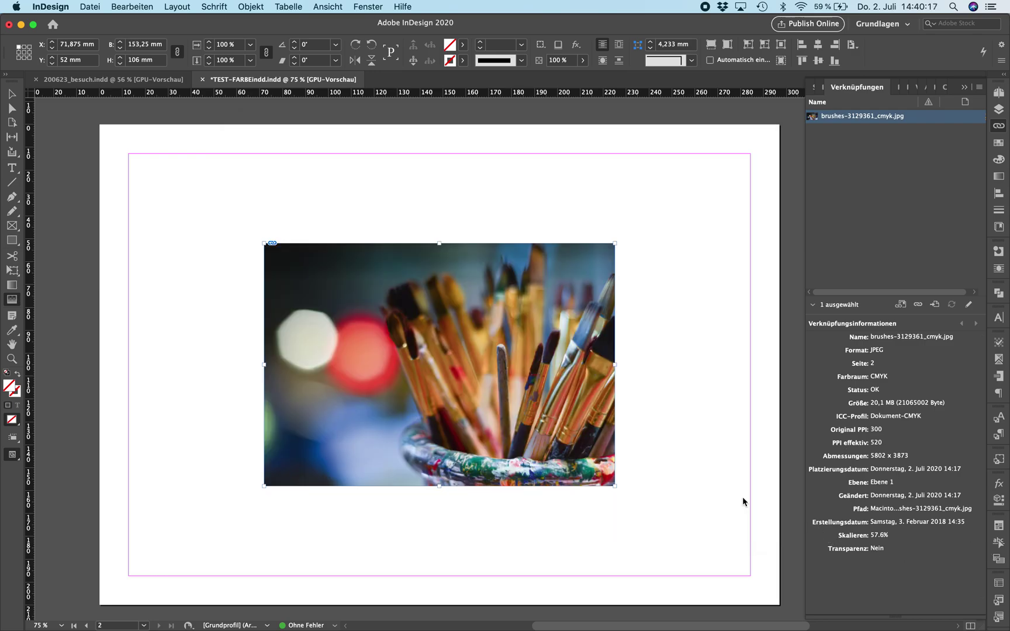
Switch to Finder, open TEST-FARBEinddX3.pdf in Acrobat, and dismiss the old Preflight results.
key("super+Tab")
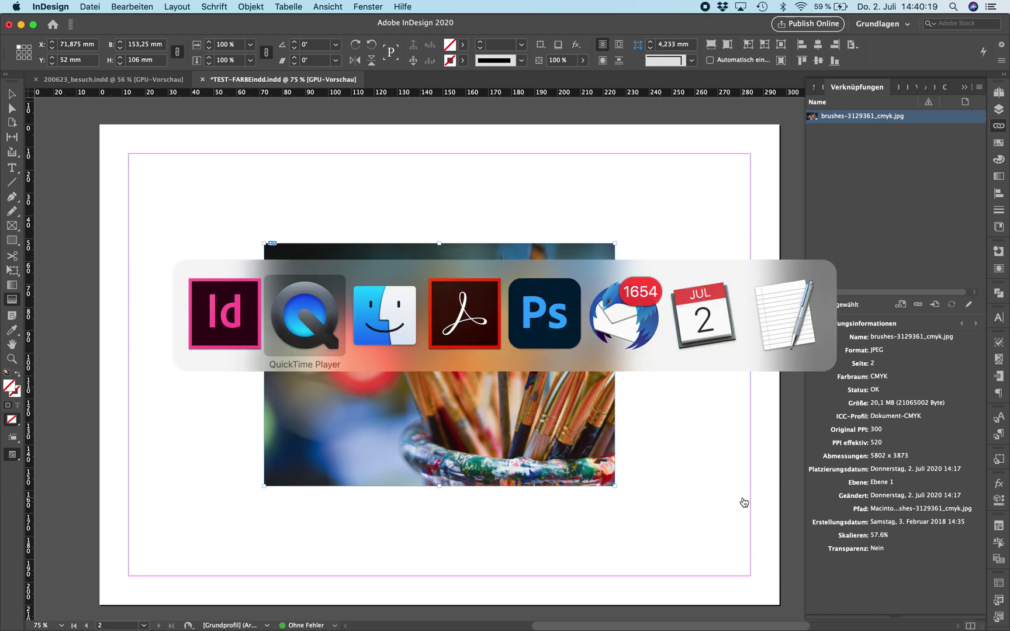
key("super+Tab")
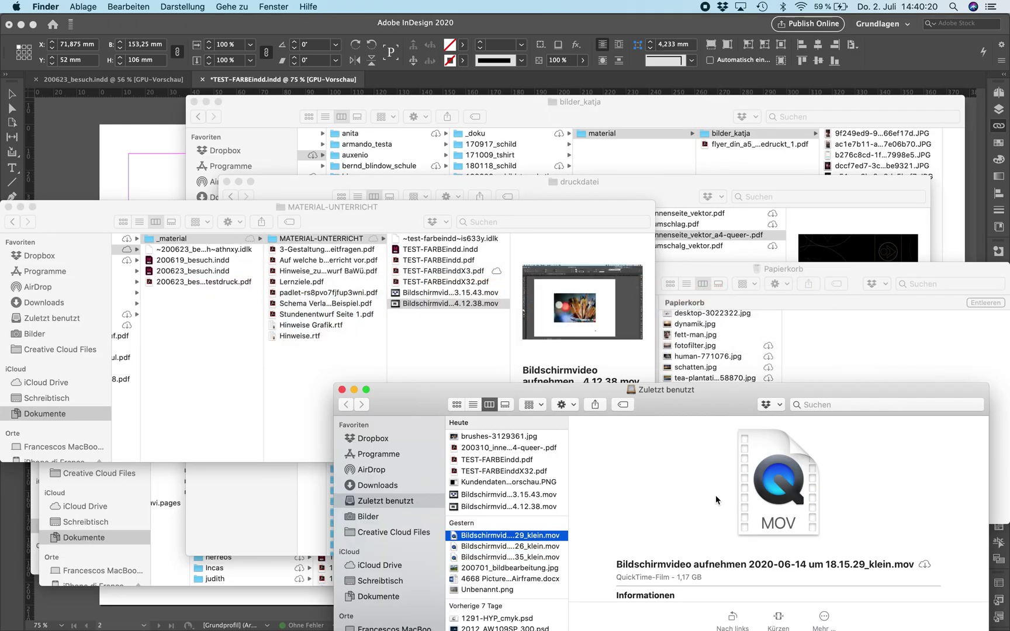
left_click(442, 274)
double_click(443, 272)
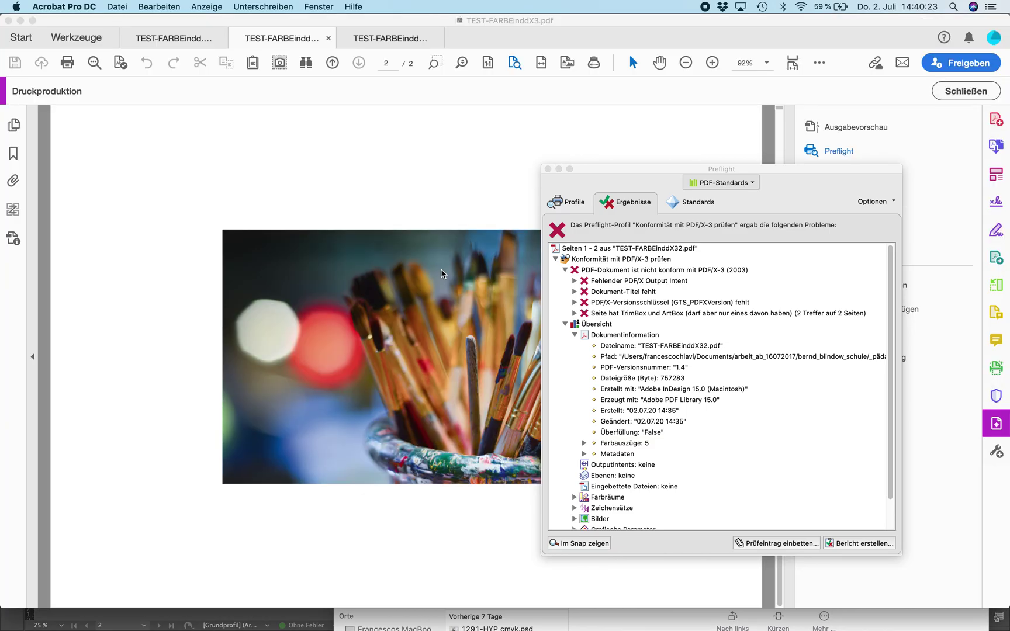
left_click(549, 170)
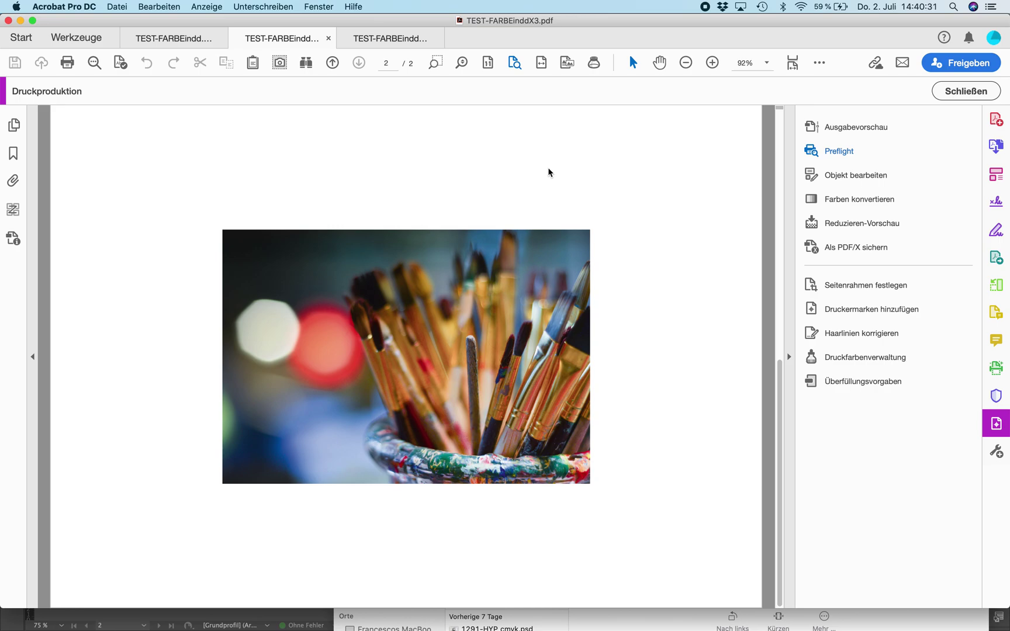
Open Preflight from the Druckproduktion tools for TEST-FARBEinddX3.pdf and choose the PDF-Standards library.
left_click(76, 42)
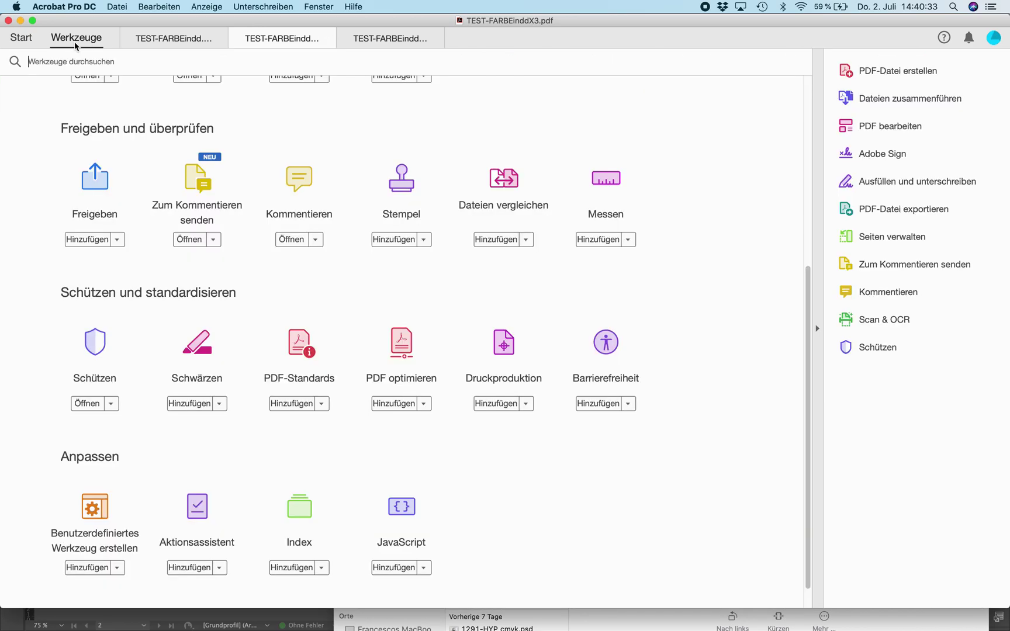
left_click(503, 343)
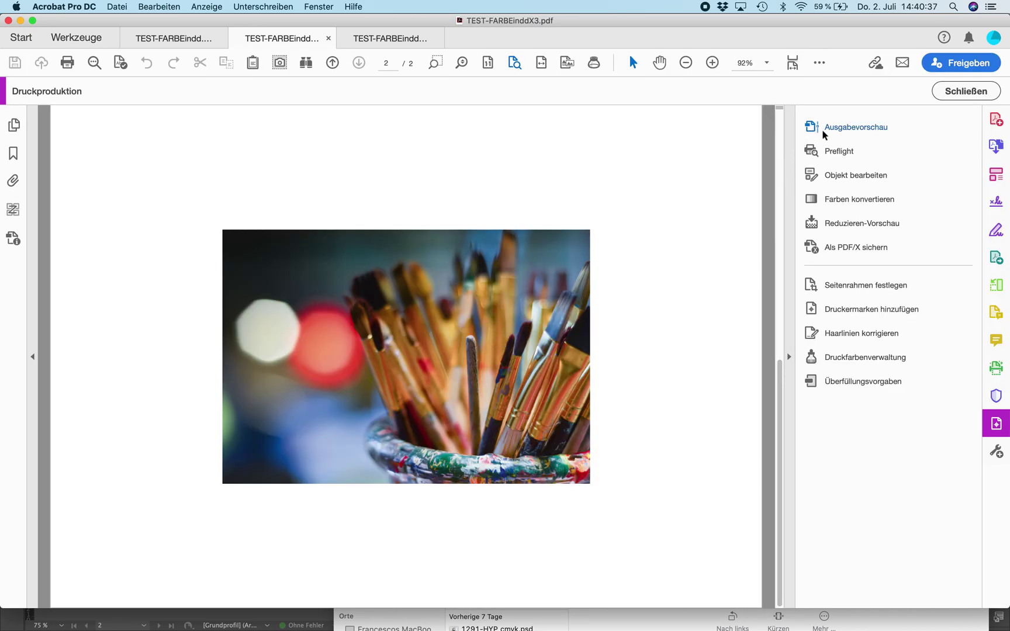
left_click(824, 154)
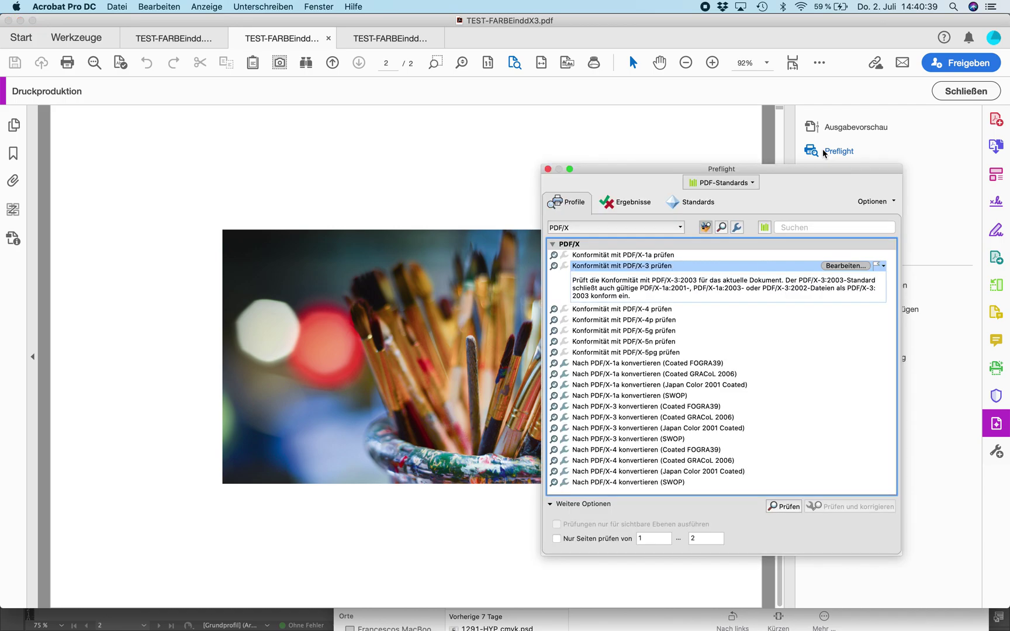
left_click(724, 183)
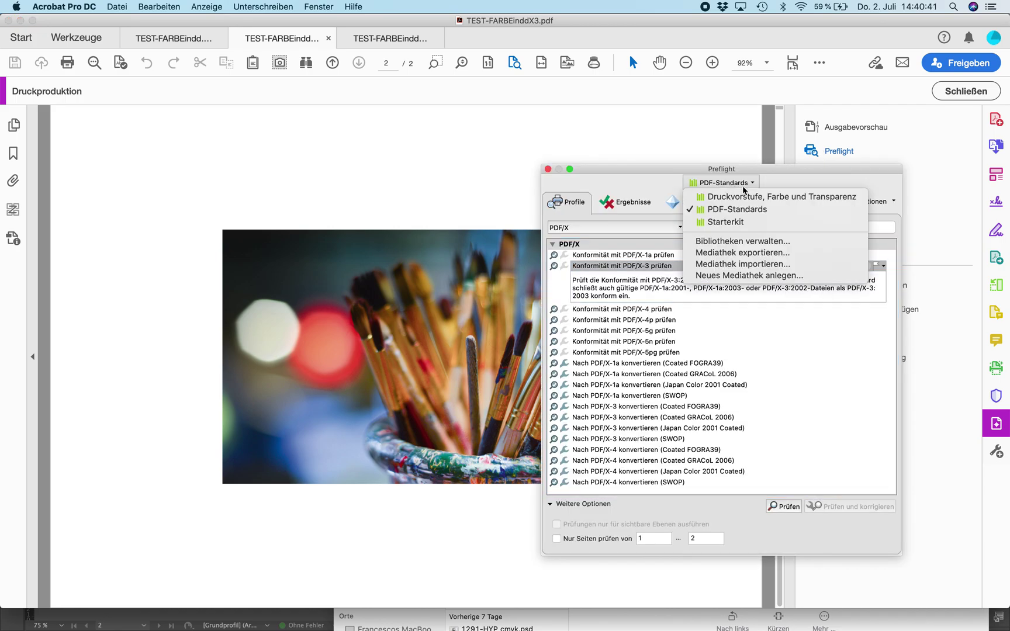
left_click(738, 211)
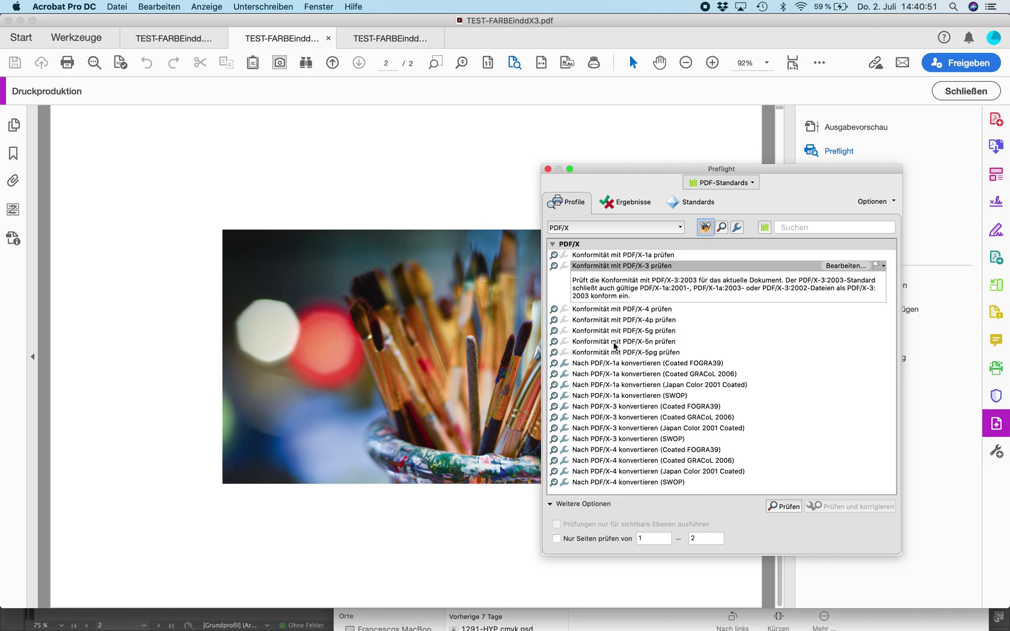
Run the "Konformität mit PDF/X-3 prüfen" profile on TEST-FARBEinddX3.pdf.
left_click(624, 264)
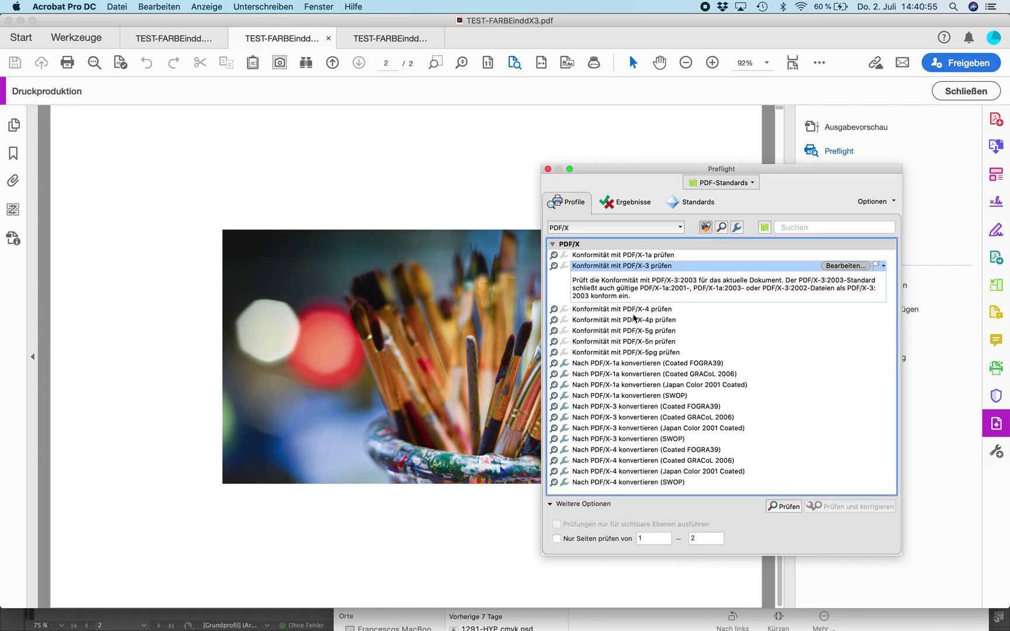
left_click(633, 311)
left_click(627, 267)
left_click(787, 508)
left_click(787, 508)
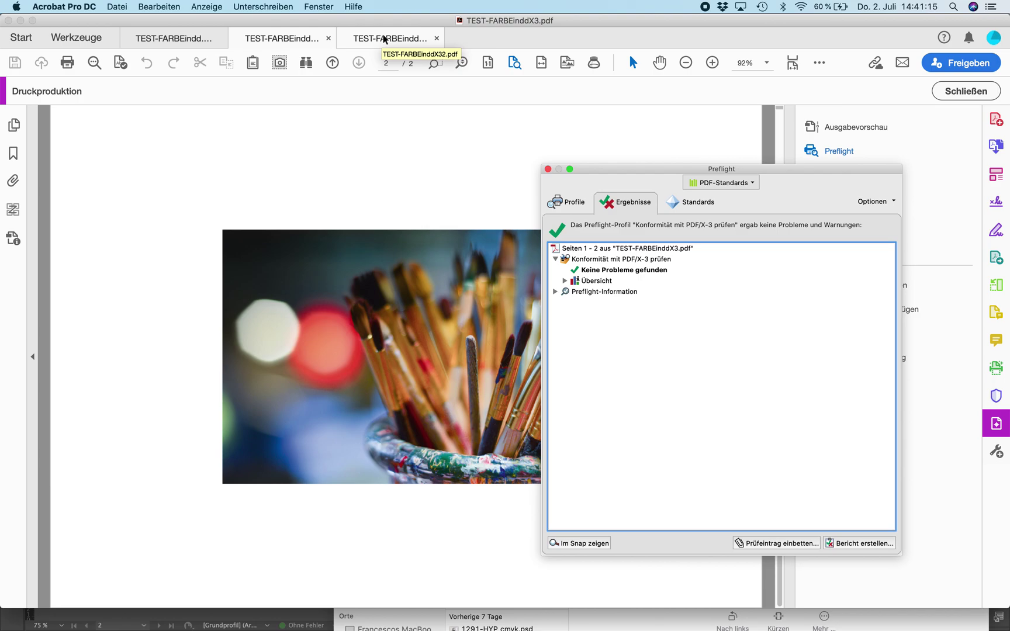
Switch to InDesign and set up a PDF export replacing TEST-FARBEinddX32.pdf, with compatibility set to Acrobat 5 (PDF 1.4).
key("super+Tab")
key("super+Tab")
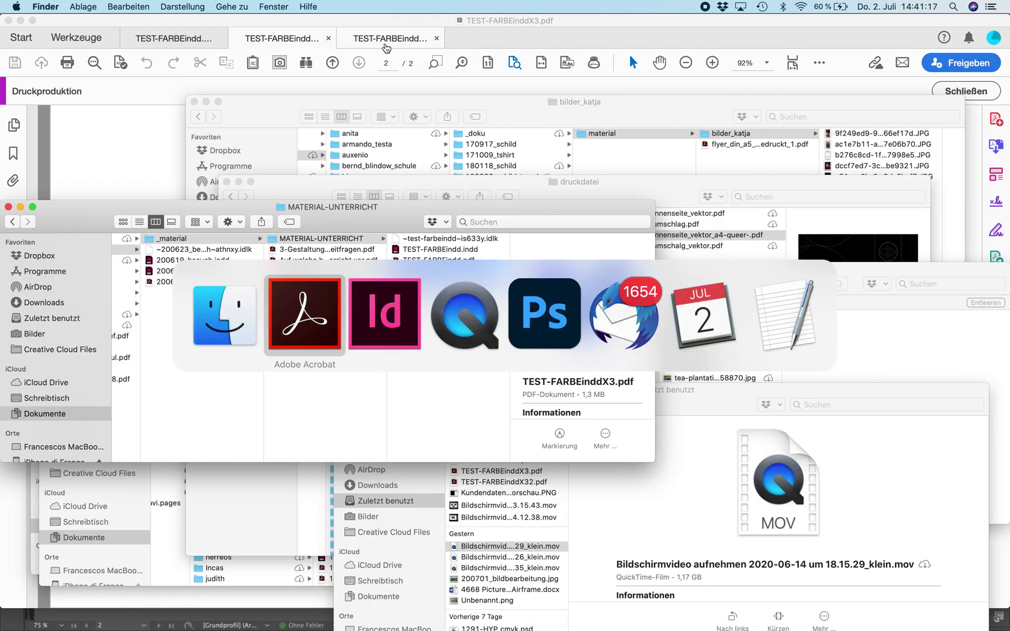
key("super+Tab")
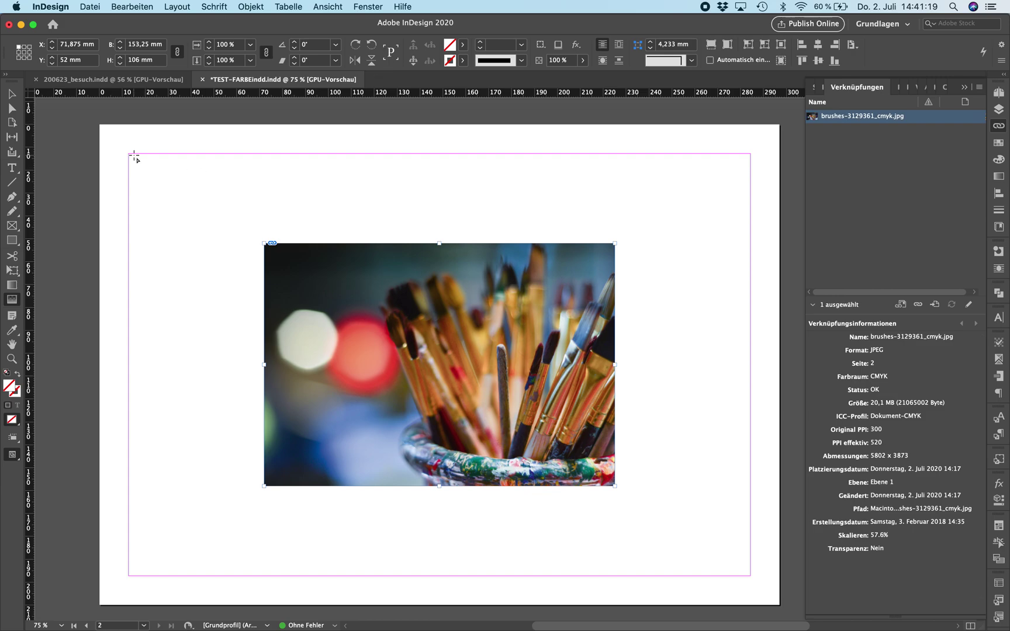
key("super+e")
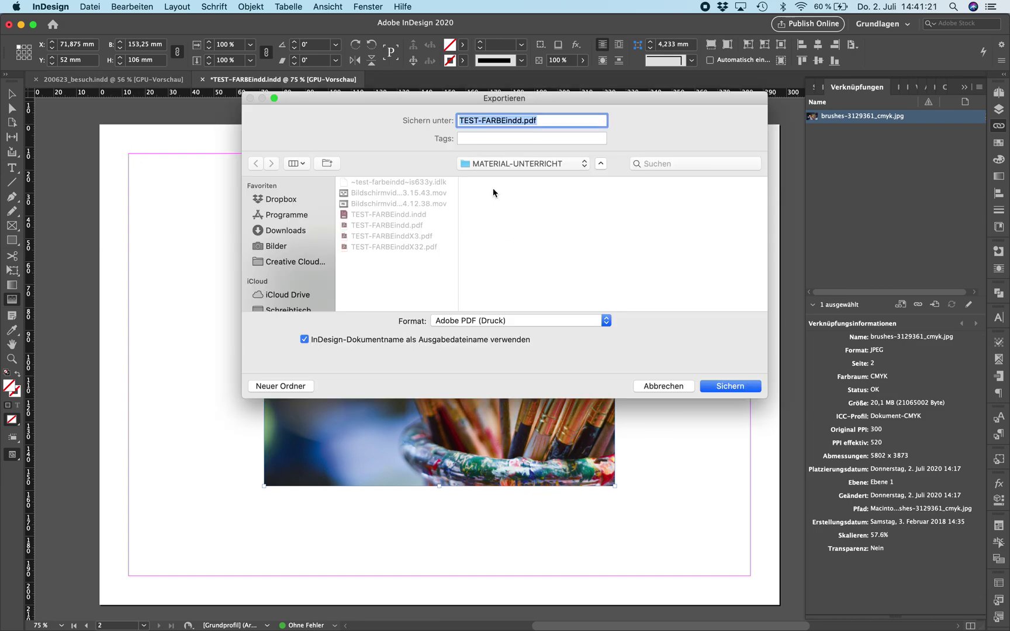
left_click(419, 247)
key("Return")
left_click(607, 176)
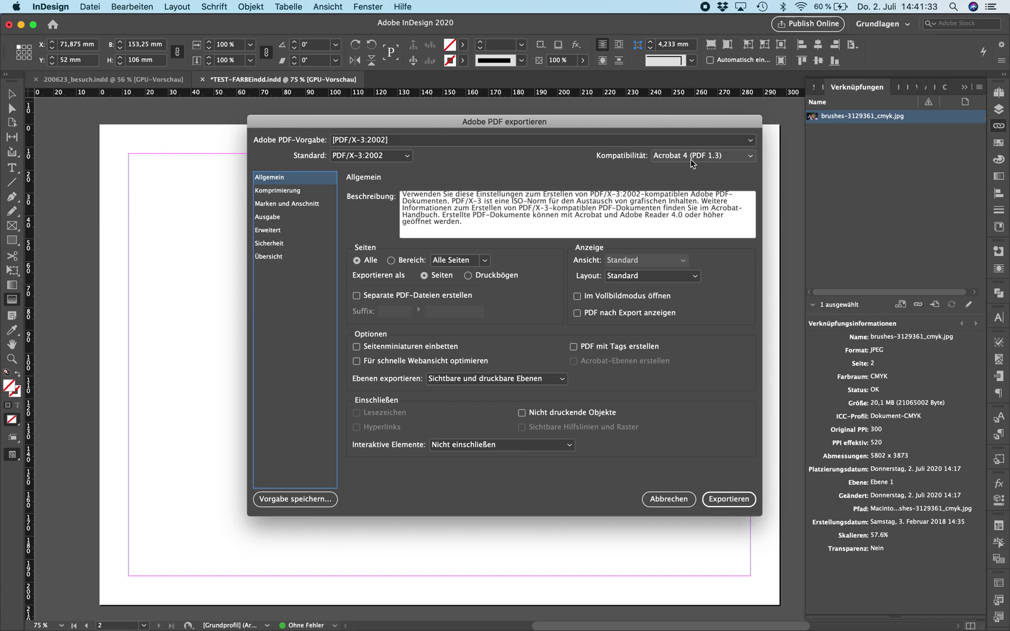
left_click(692, 159)
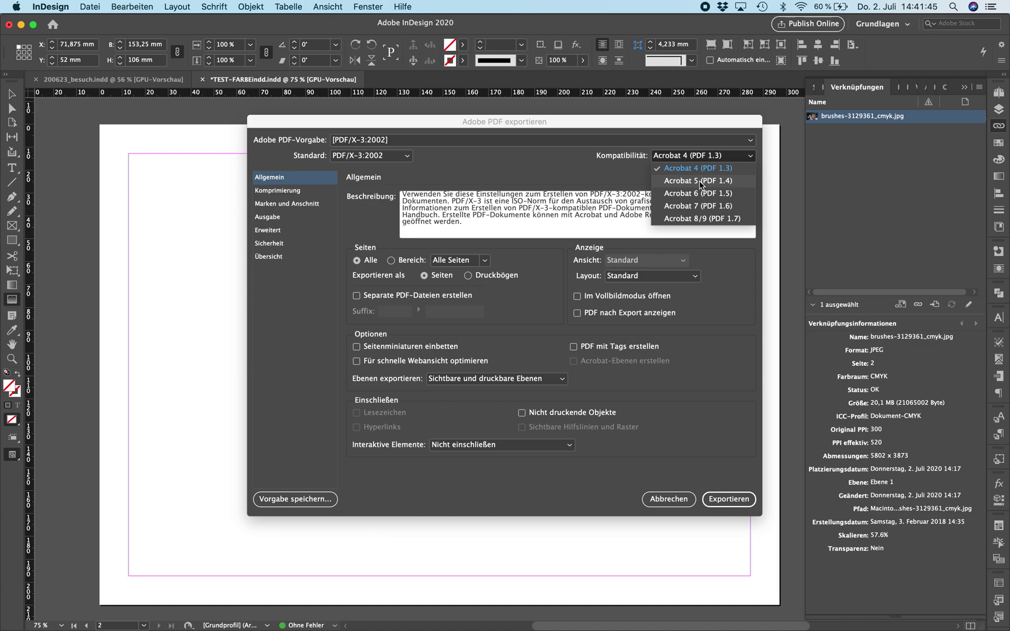
left_click(701, 183)
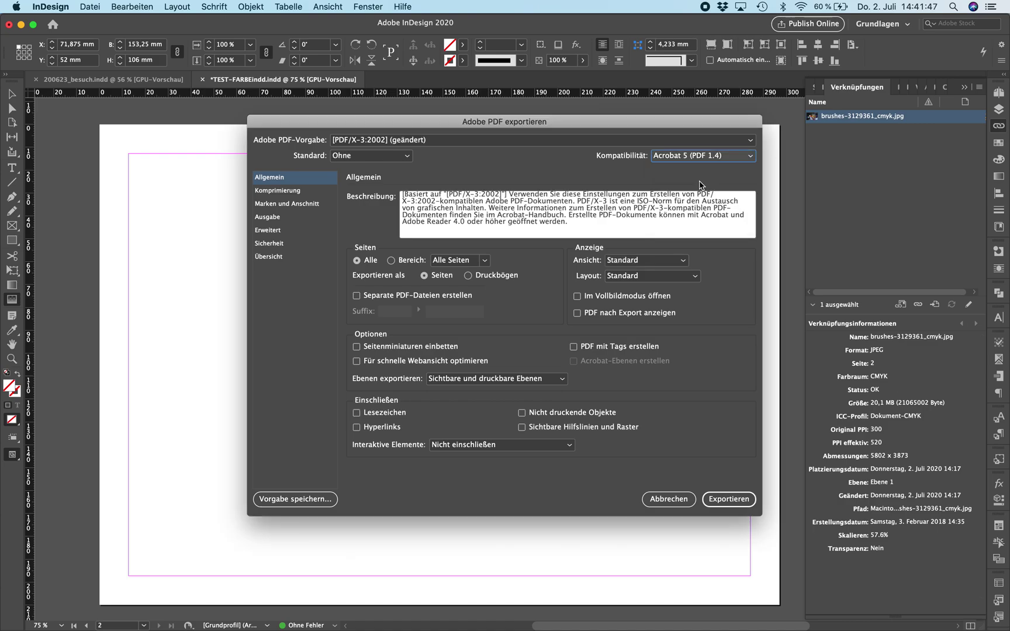
Switch to Acrobat, bring up TEST-FARBEinddX32.pdf, and close the open Preflight window.
key("super+Tab")
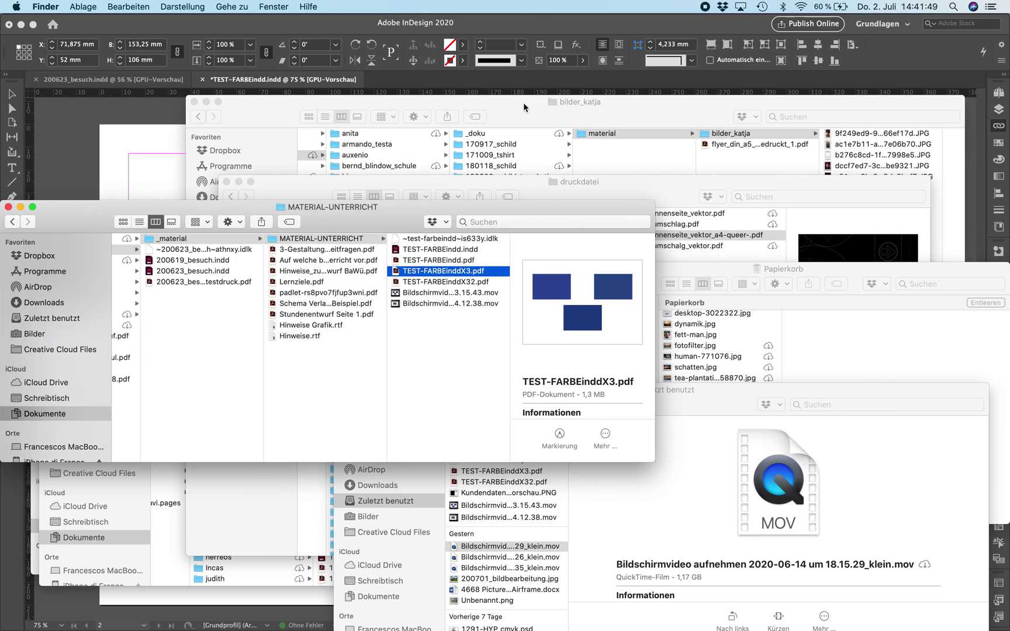
key("super+Tab")
key("super+Tab")
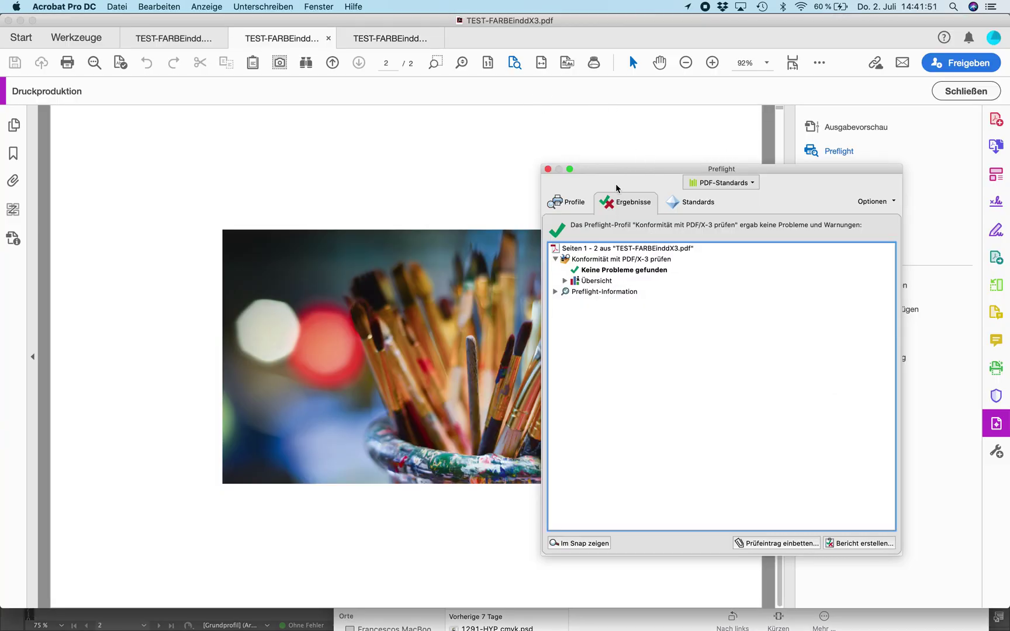
left_click(385, 39)
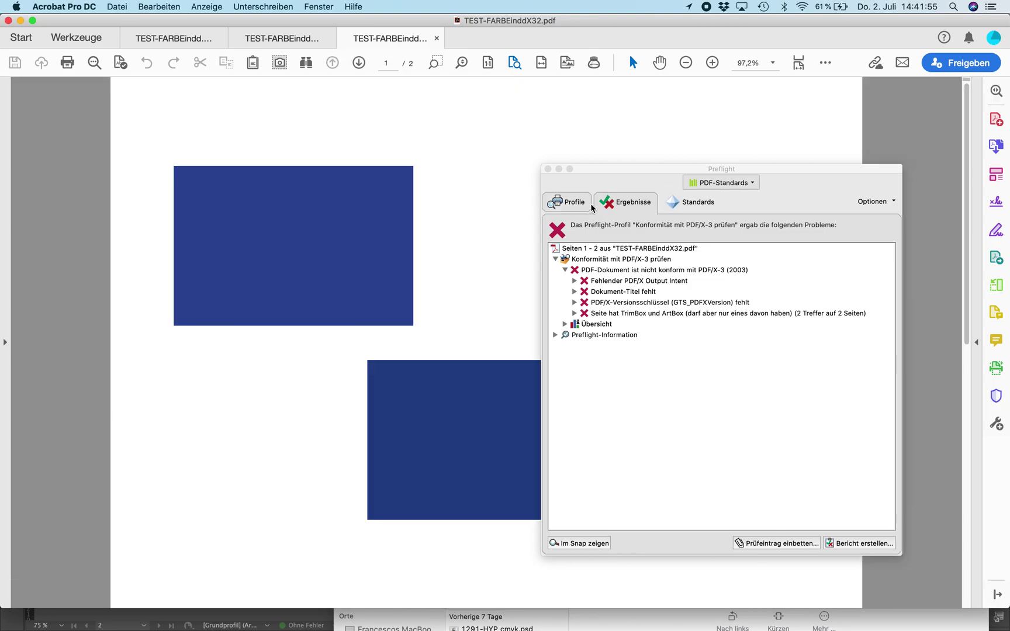
left_click(548, 169)
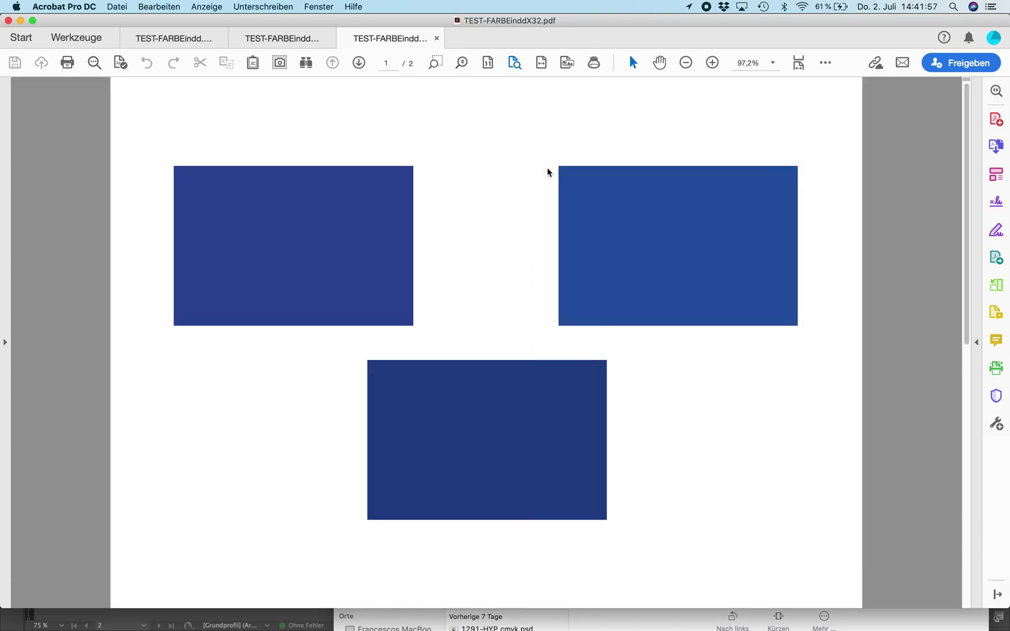
Open Preflight from the Druckproduktion tools and check TEST-FARBEinddX32.pdf with "Konformität mit PDF/X-3 prüfen".
left_click(78, 40)
left_click(512, 344)
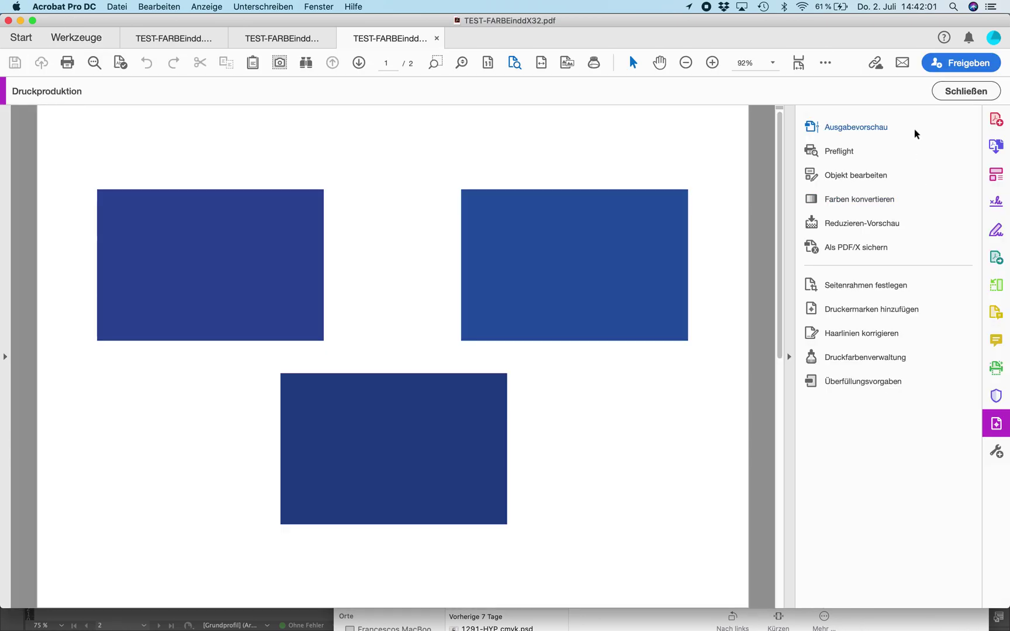
left_click(848, 153)
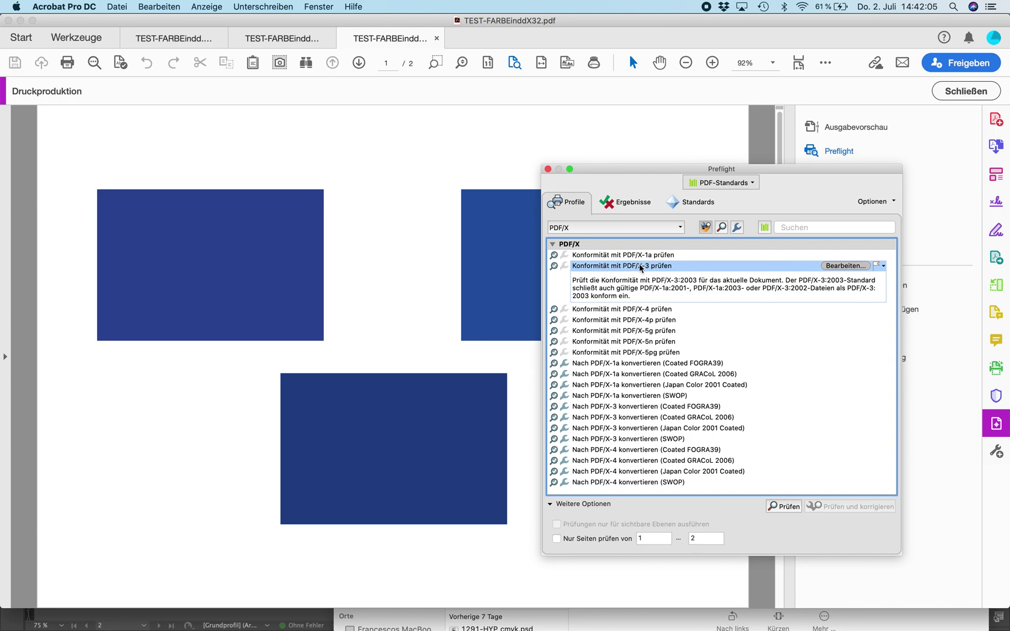
left_click(785, 506)
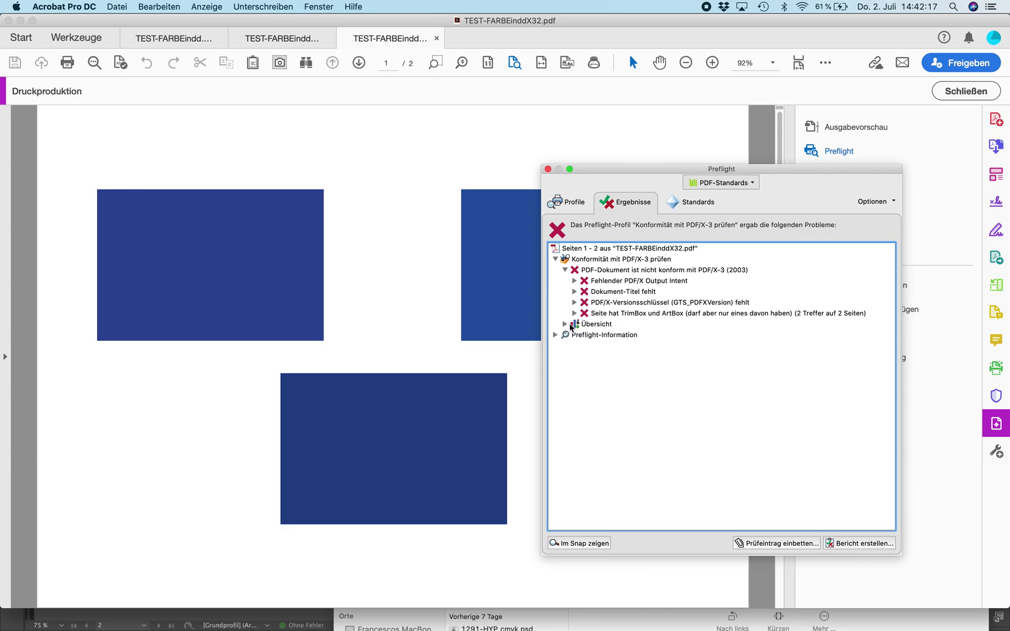
Examine the PDF version number in the document information of the Preflight results overview.
left_click(568, 325)
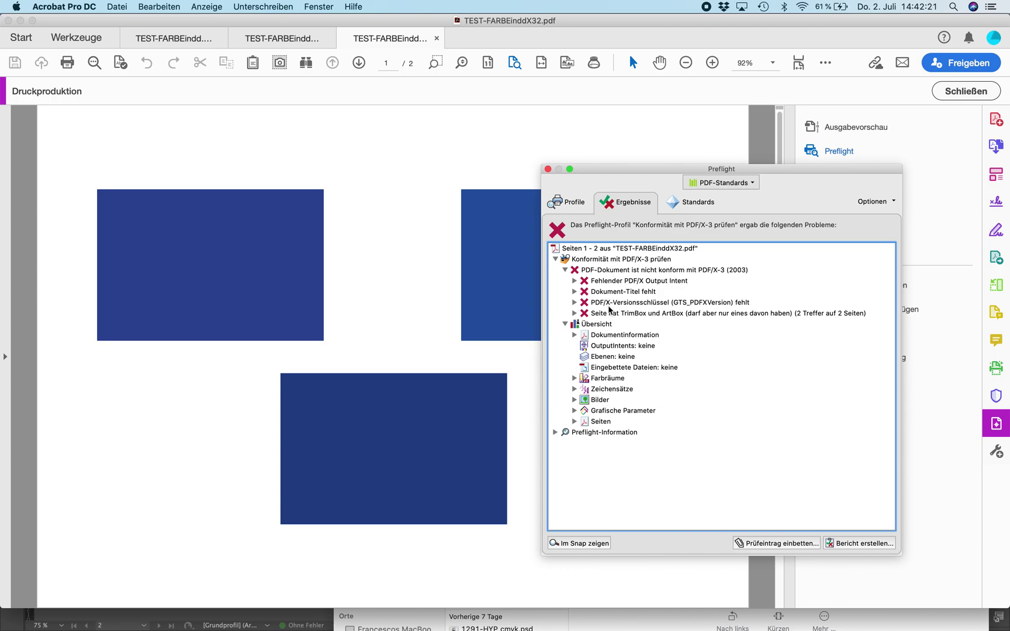
left_click(575, 335)
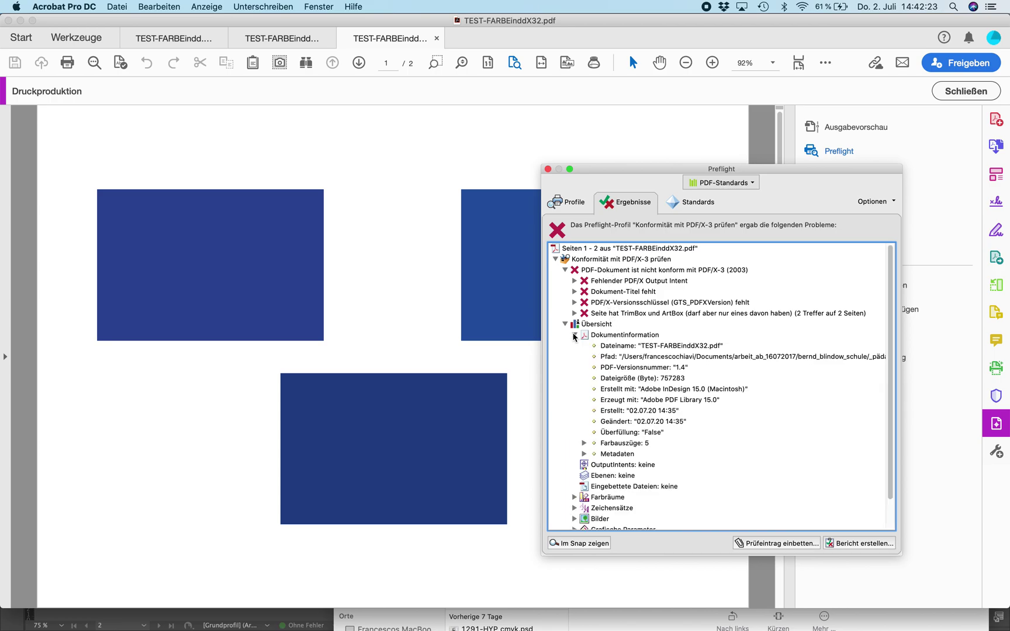
left_click(645, 369)
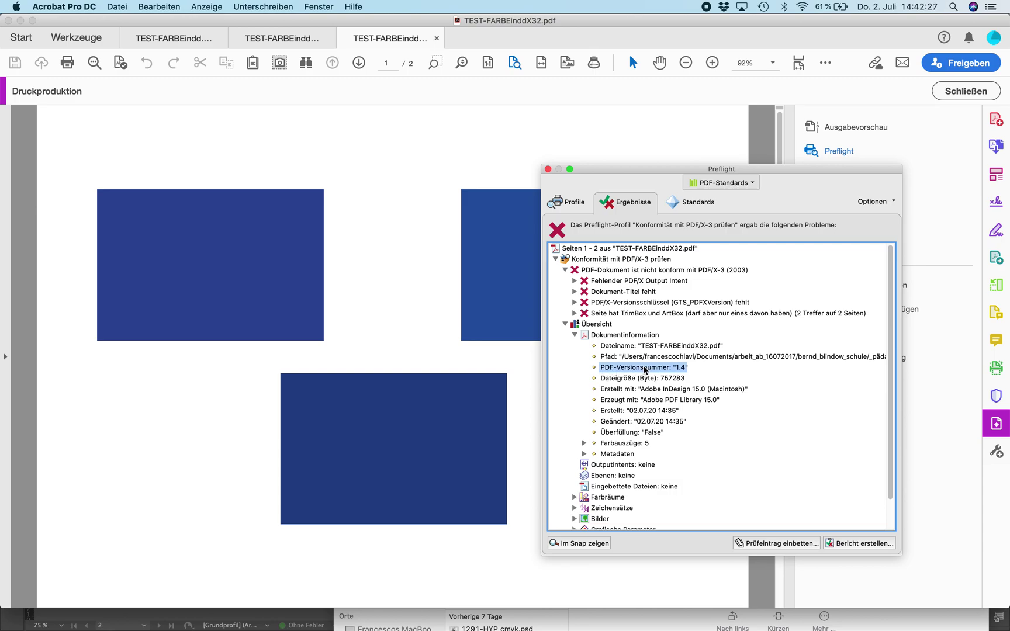